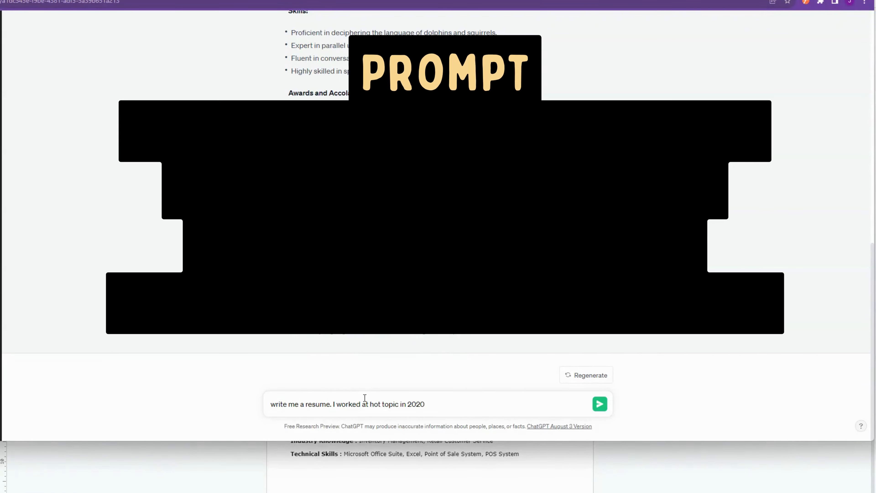
Complete the resume prompt with "now is 2023. i volunteered at church for 5 years. speak spanish, type 100 words per minute" and send it.
text(. now is)
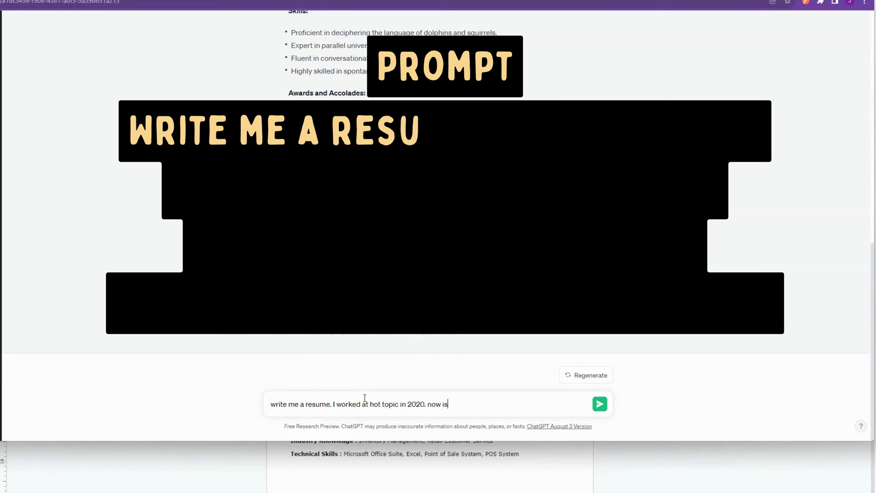
text( 2023)
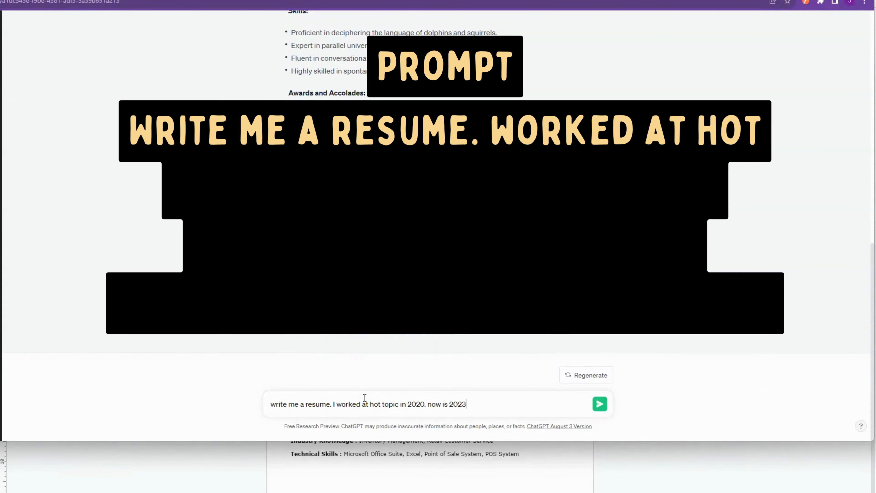
text(. i v)
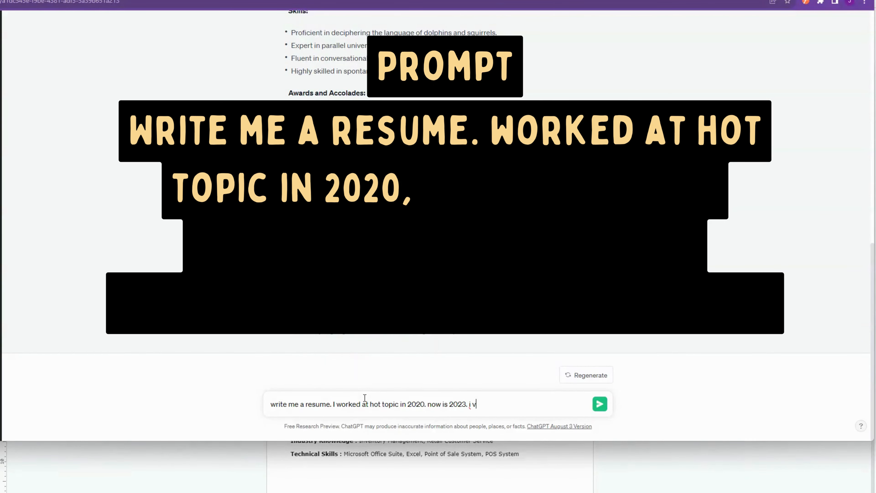
text(olunteered at church )
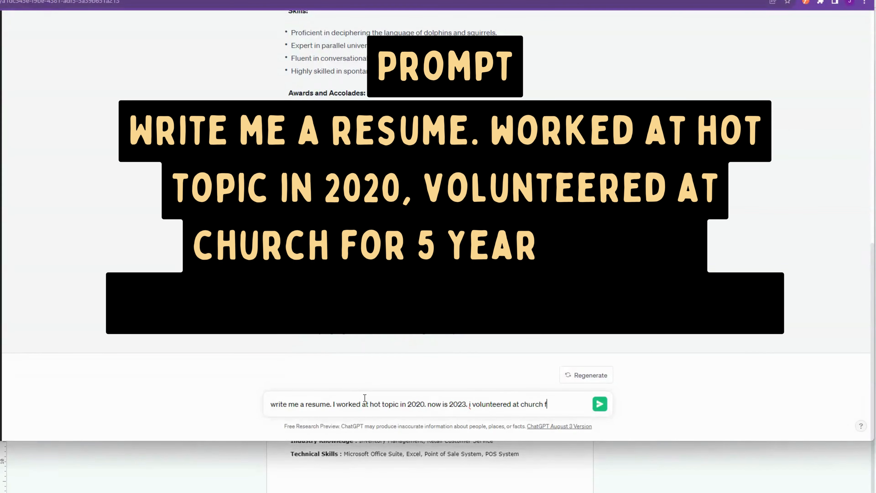
text(for 5 years.)
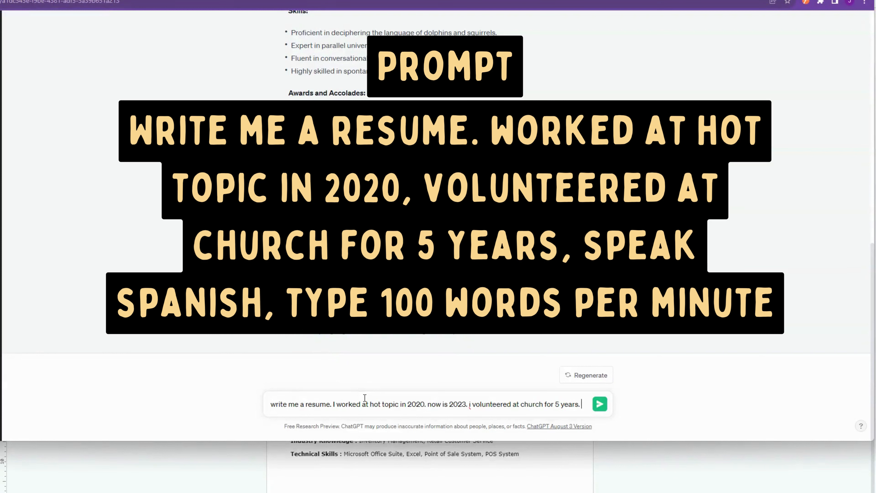
text(peak spanish, type w)
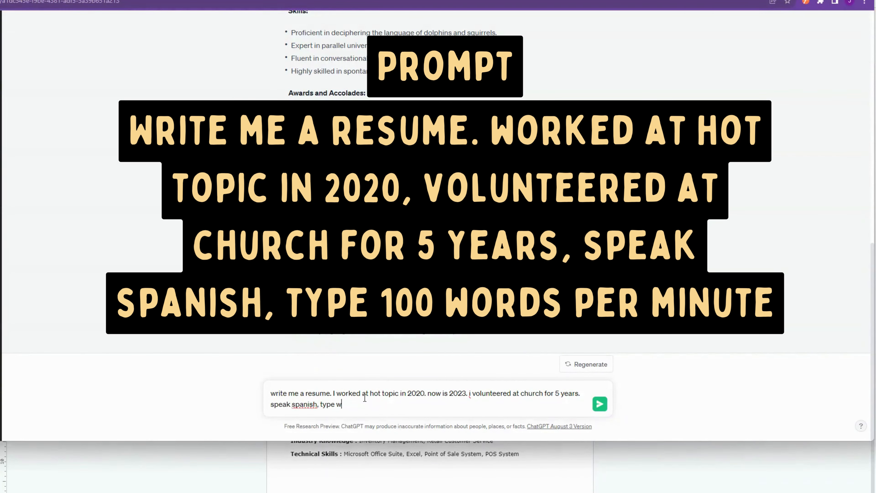
text(per minute)
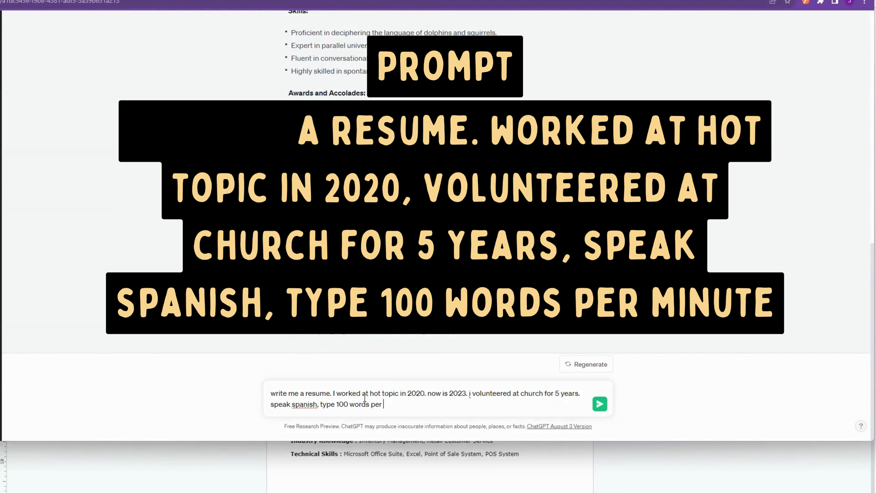
key(Return)
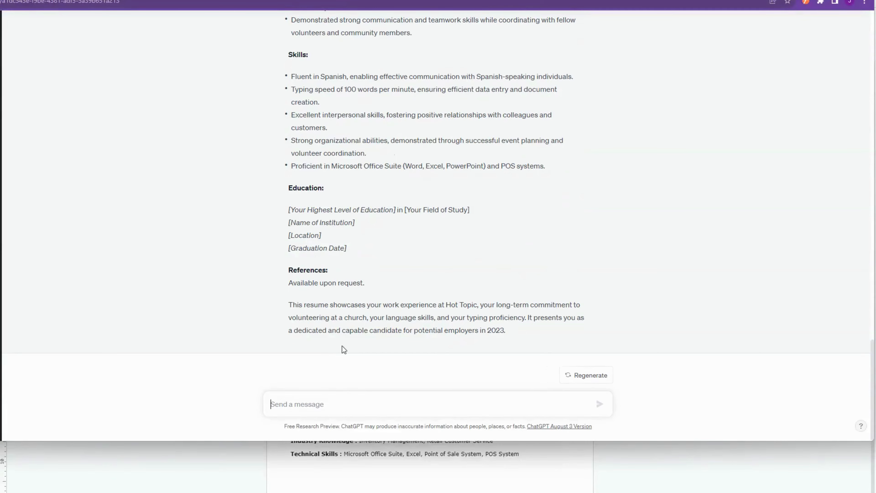
Copy the five bullet points under the Hot Topic Sales Associate job in the generated resume.
scroll(451, 262, up, 10)
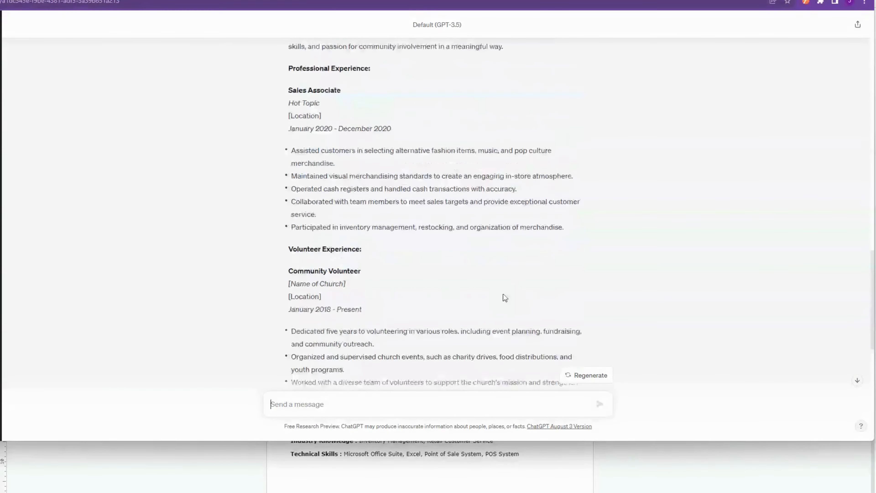
scroll(504, 294, up, 3)
drag(565, 340, 301, 261)
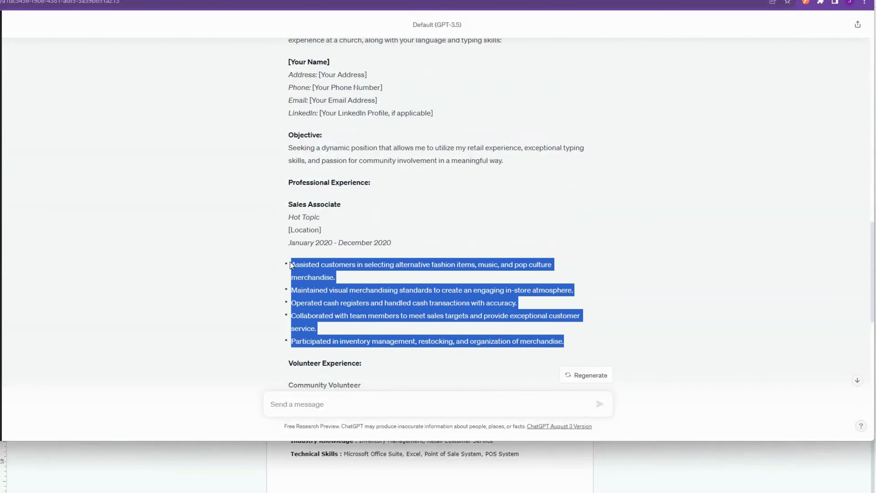
right_click(309, 267)
click(324, 277)
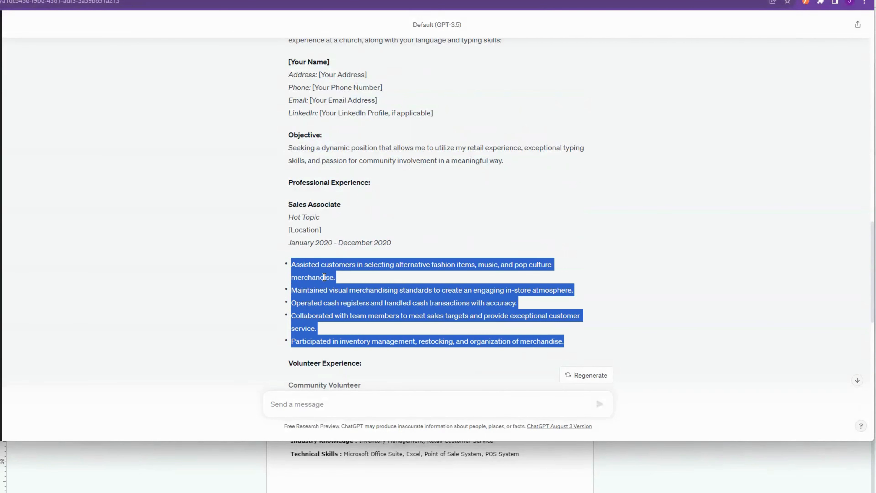
Switch to the Google Docs resume template and replace the first job's four bullets with the copied text, pasted without formatting.
click(374, 480)
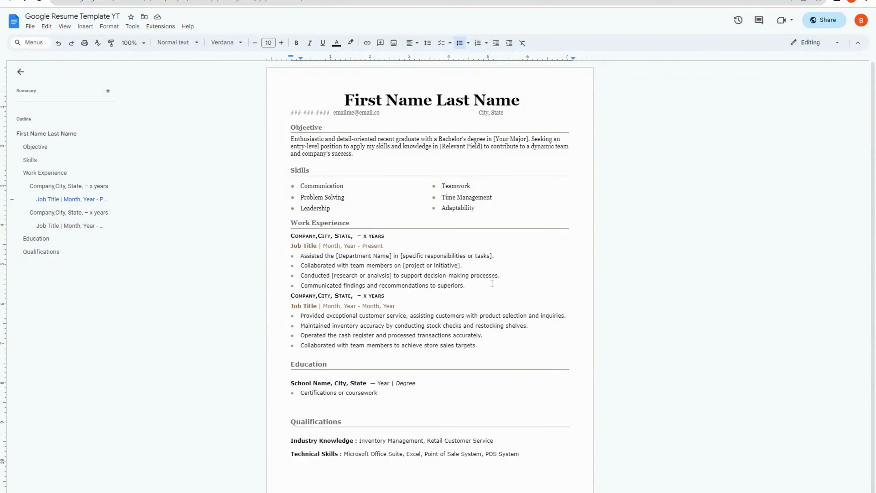
drag(484, 285, 300, 258)
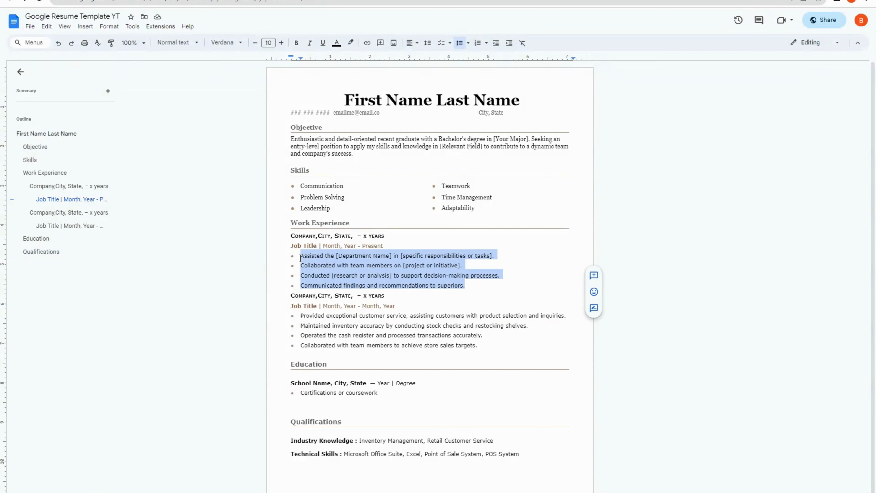
right_click(318, 257)
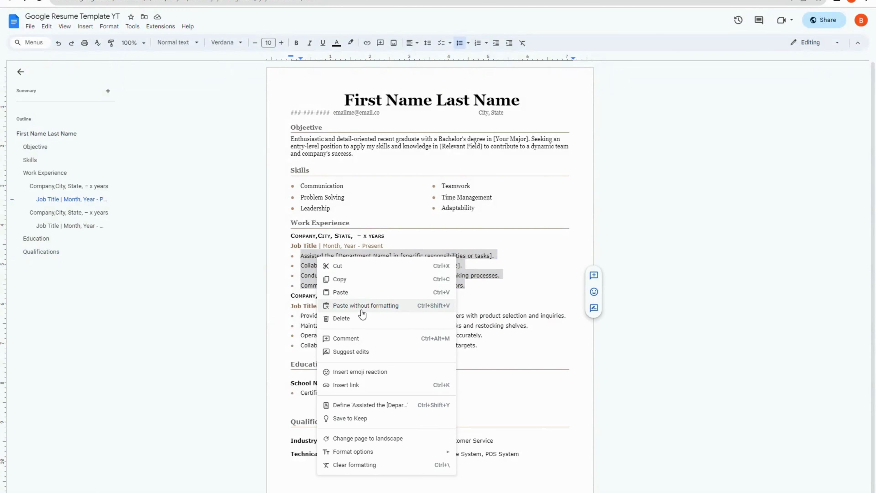
click(414, 311)
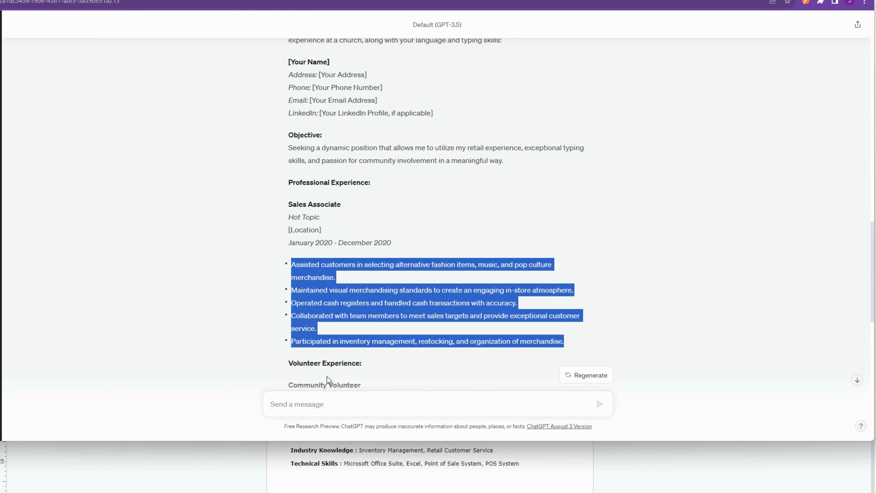
Return to ChatGPT and enter a new prompt starting "write me a resume" for a Hot Topic key holder.
click(317, 402)
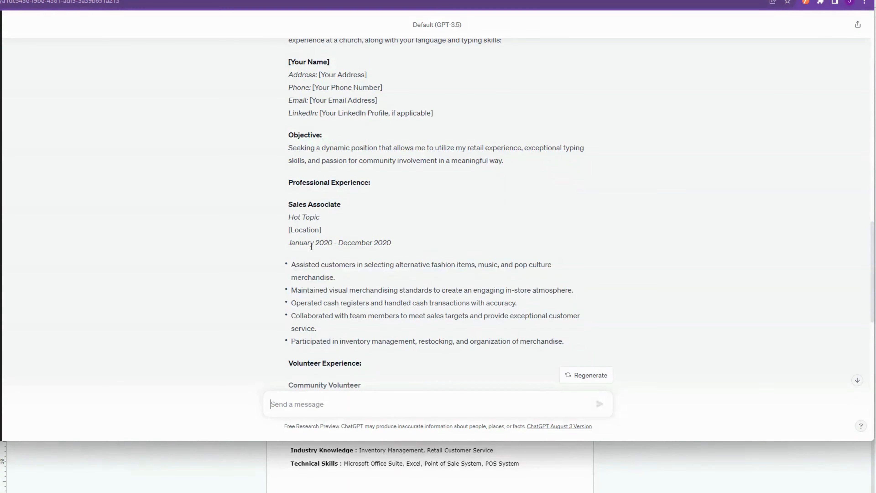
drag(311, 257, 344, 284)
click(316, 399)
text(write me a resume)
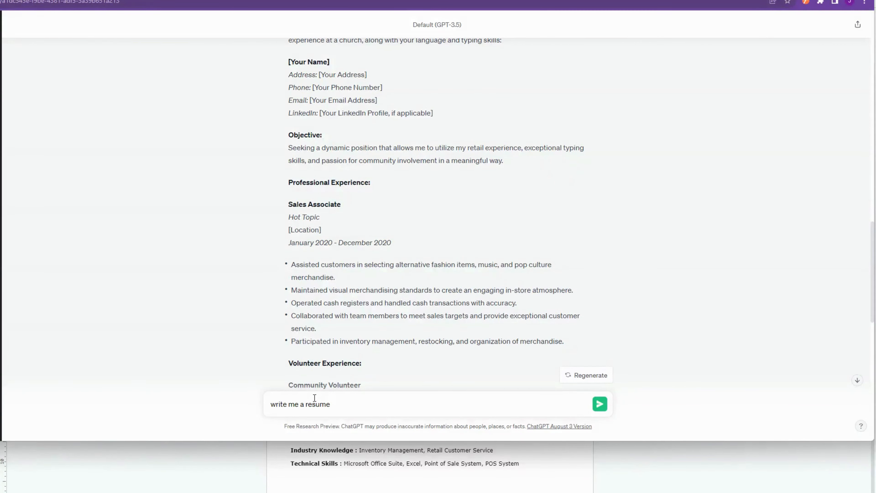
Copy the Google Docs resume from Objective through Technical Skills into ChatGPT and send it with "check my resume for me. is it good?".
drag(519, 464, 291, 131)
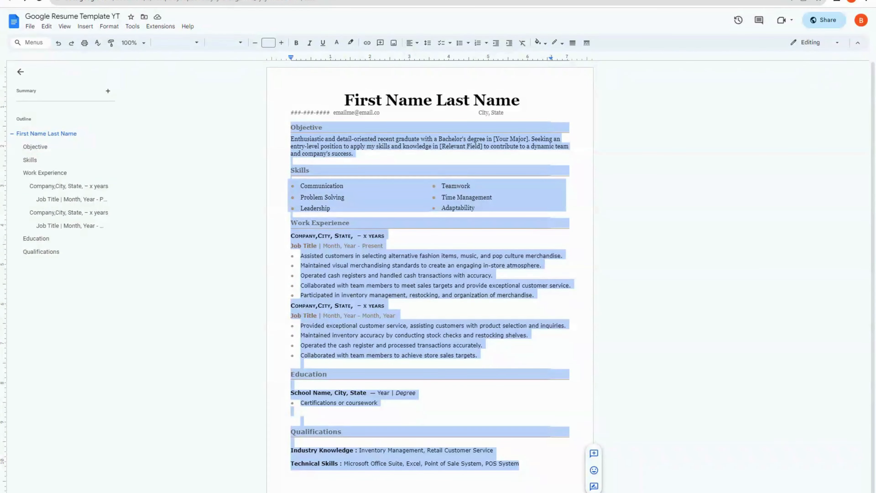
key(alt+Tab)
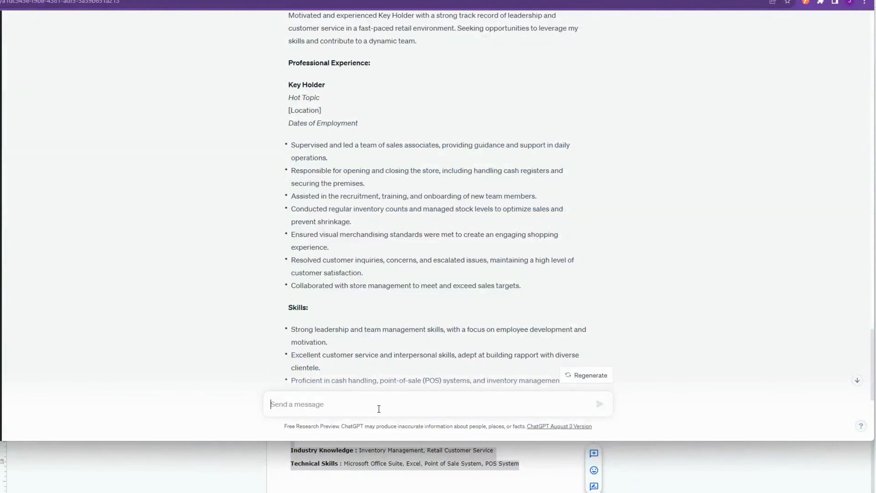
key(ctrl+v)
text(check my re)
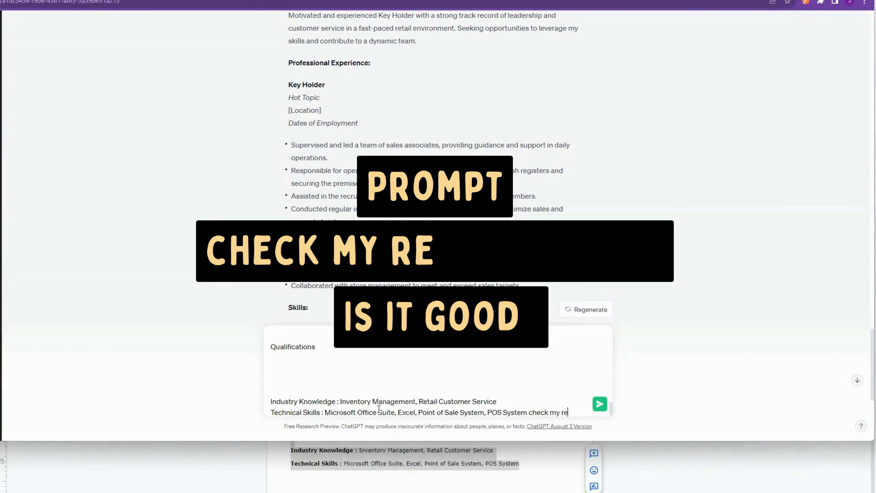
text(sume for me. is it good?)
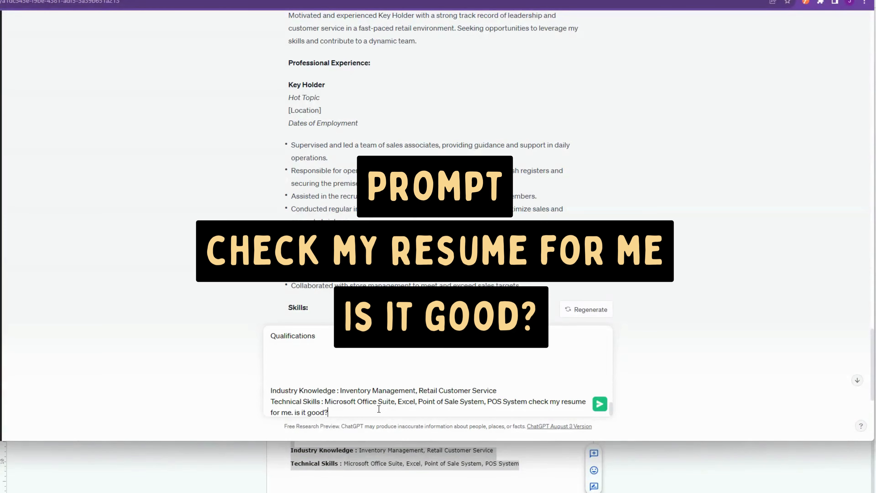
key(Return)
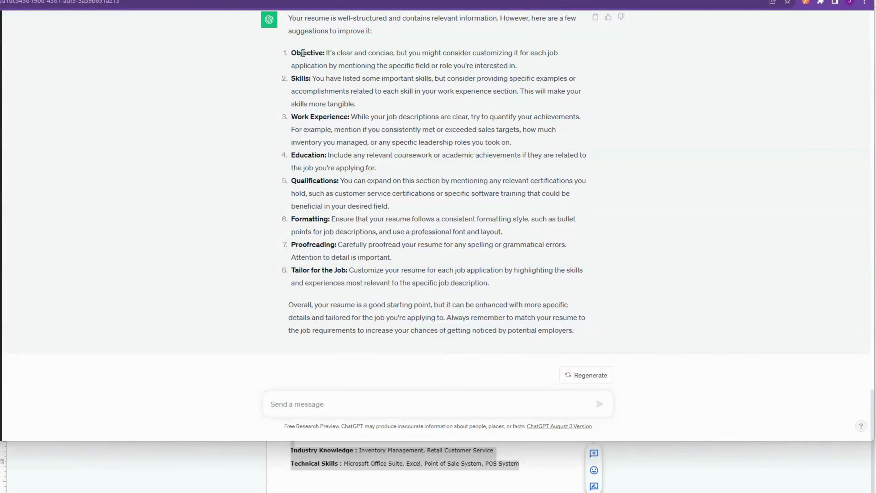
Read through the suggestions for improving the resume, starting with the advice on the Objective.
drag(291, 54, 561, 64)
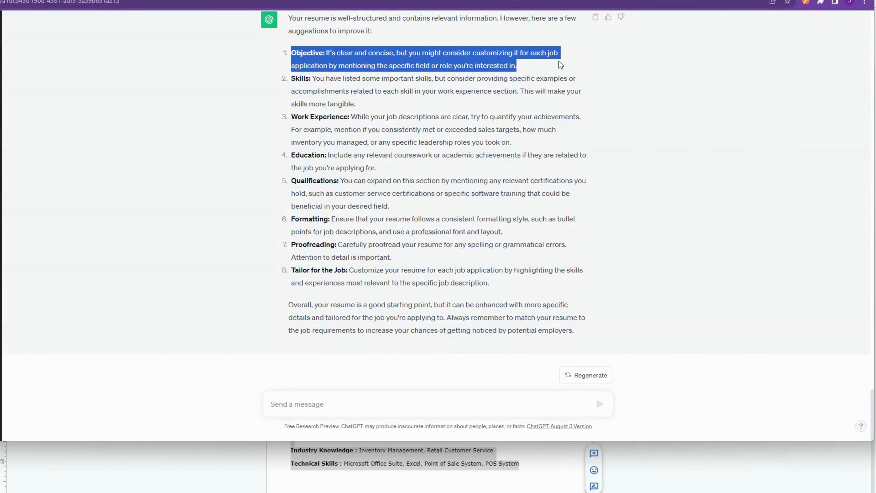
click(332, 231)
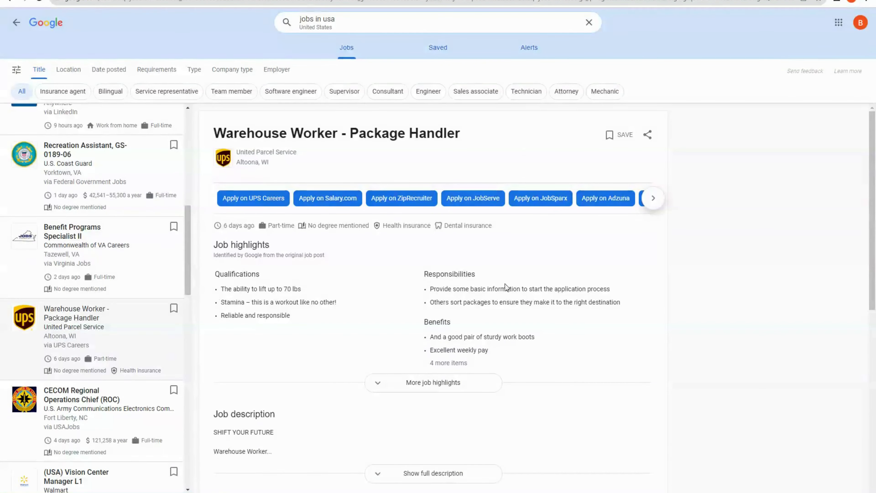
Expand the job highlights and the full description of the UPS Warehouse Worker - Package Handler listing in Google Jobs.
scroll(573, 336, down, 6)
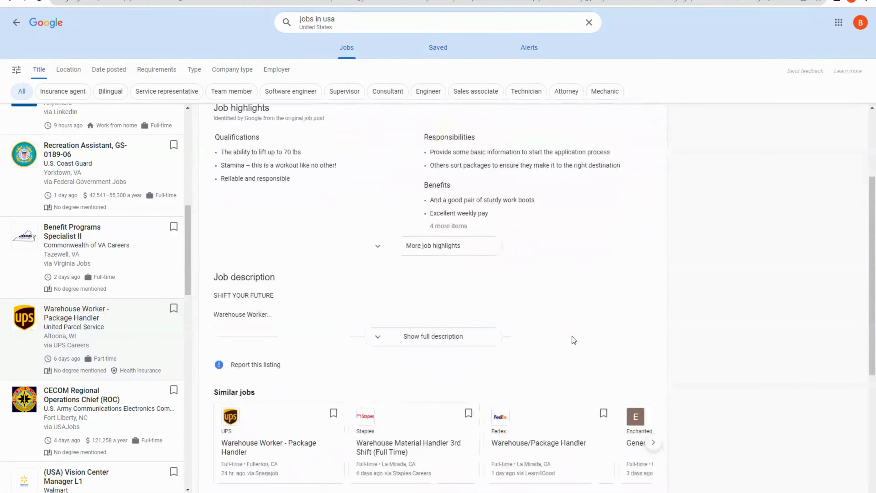
scroll(115, 293, down, 15)
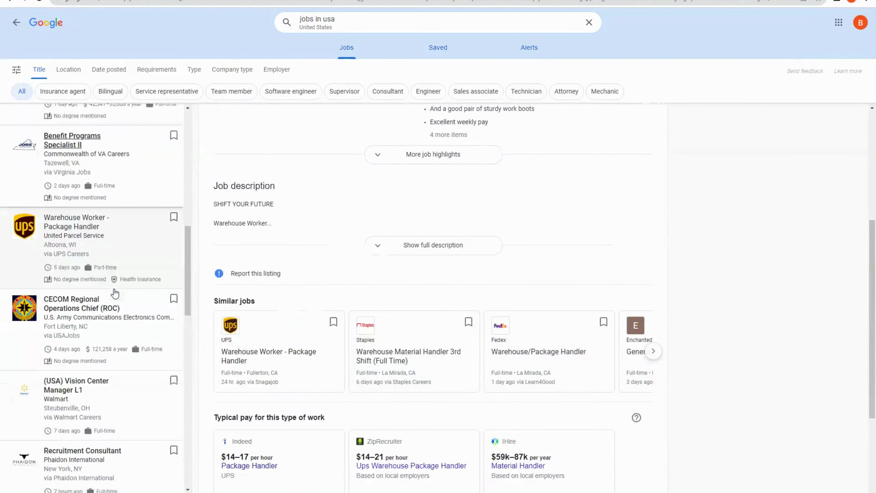
scroll(115, 293, up, 15)
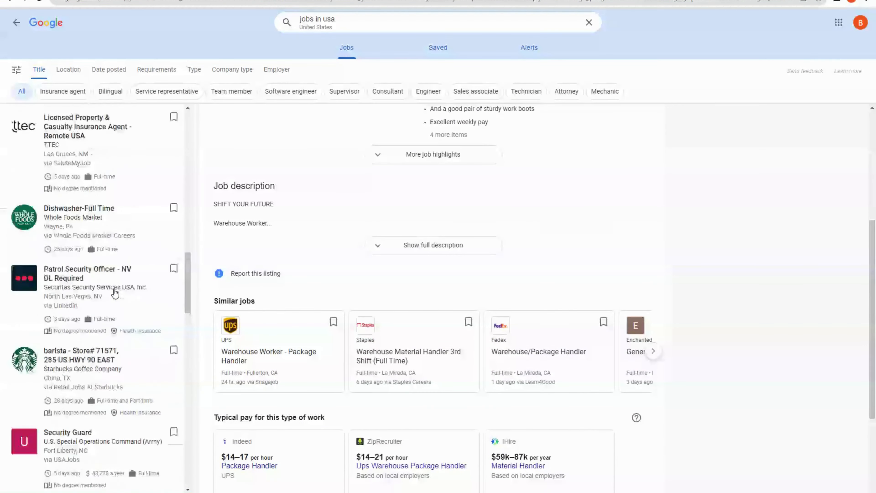
scroll(115, 293, up, 8)
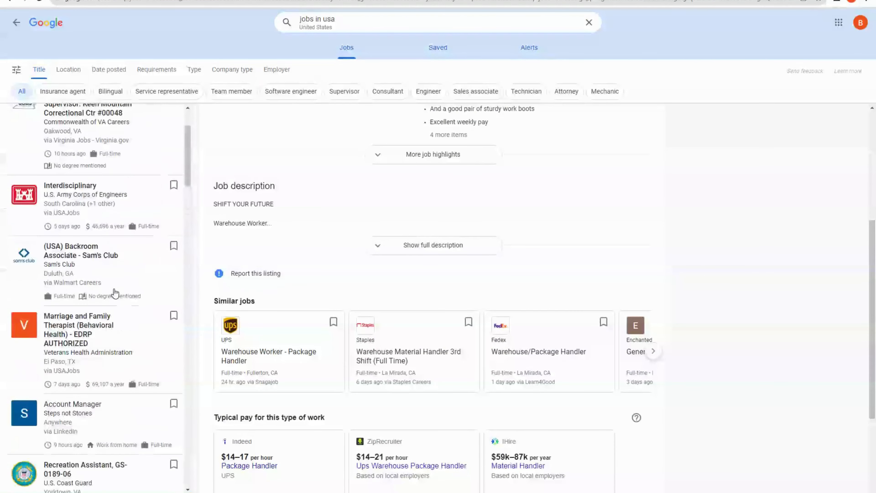
scroll(445, 294, up, 6)
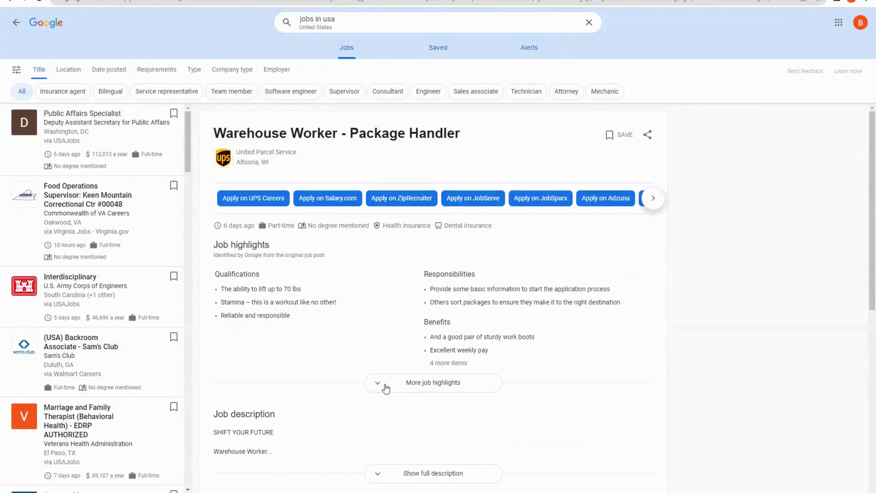
click(382, 386)
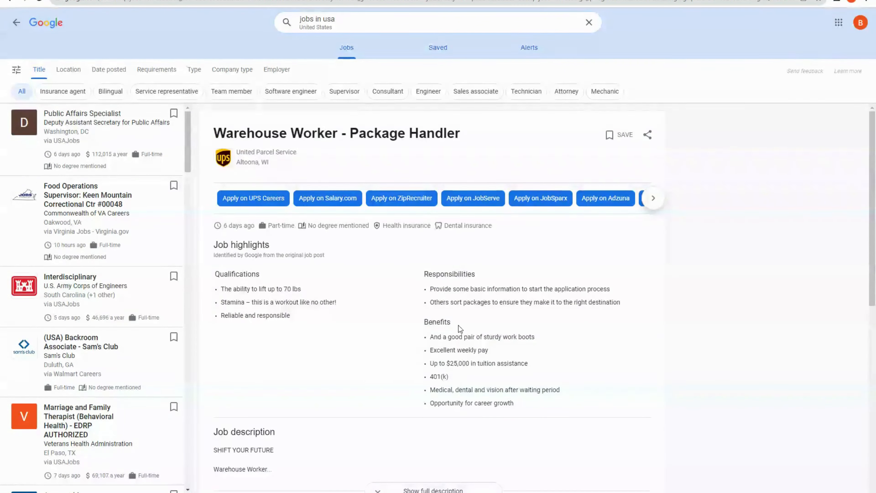
scroll(500, 380, down, 4)
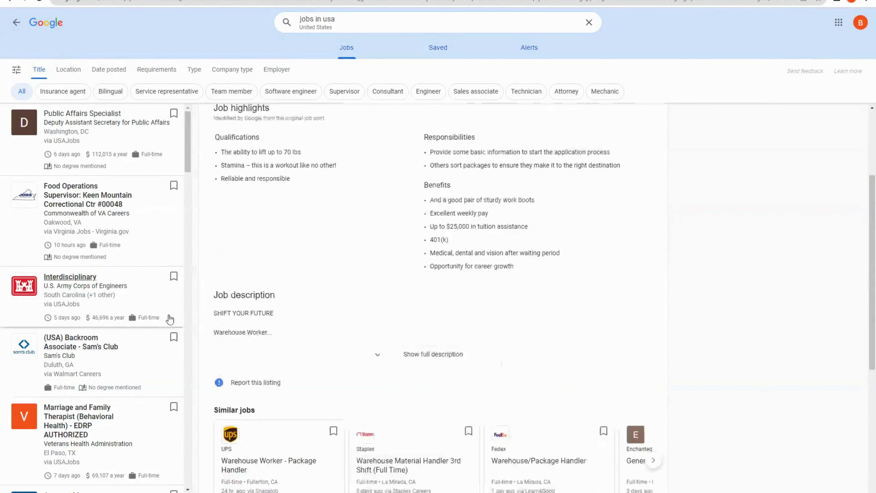
click(394, 351)
scroll(357, 398, up, 1)
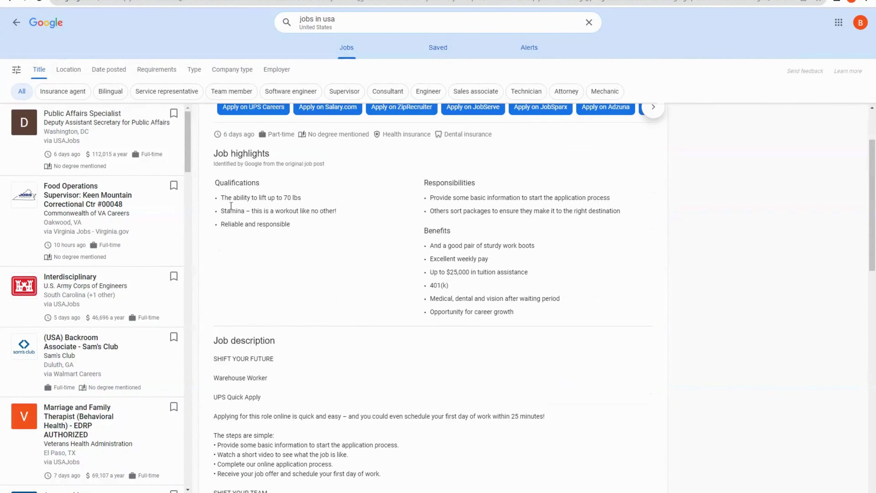
Copy the UPS listing's text from Job highlights through the end of the job description and switch back to ChatGPT.
scroll(363, 303, down, 9)
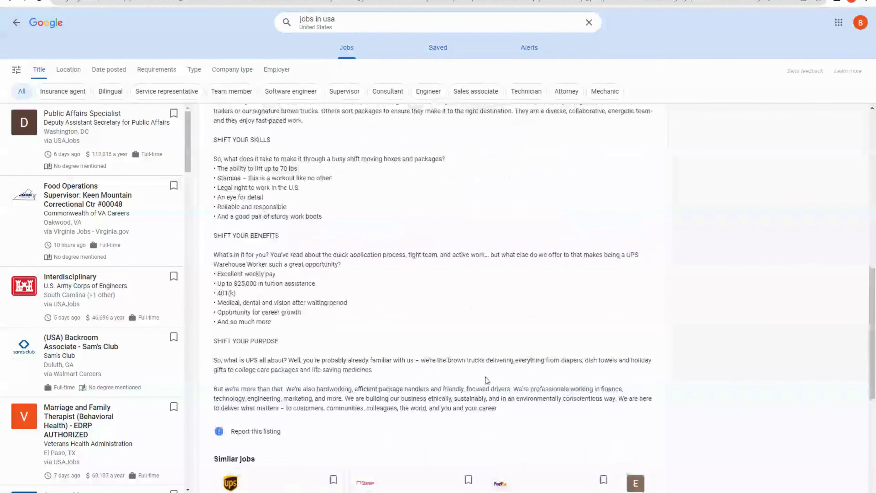
scroll(519, 484, up, 1)
drag(514, 459, 213, 201)
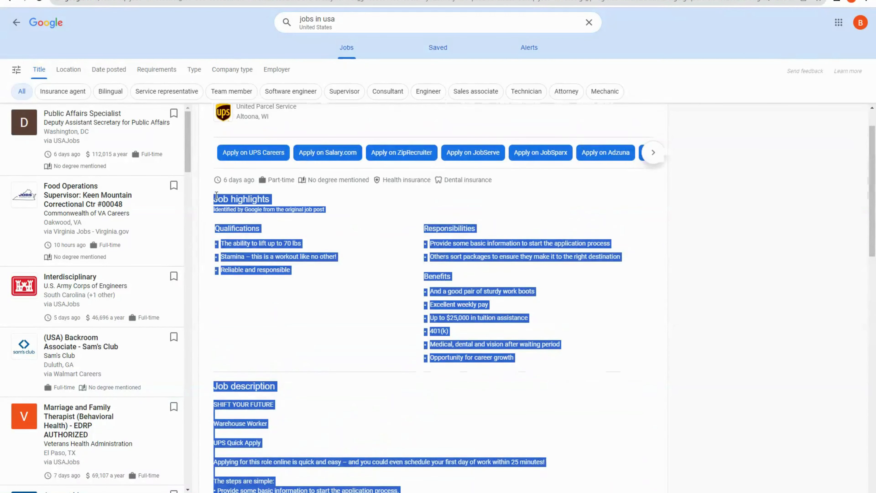
right_click(217, 196)
click(237, 203)
key(alt+Tab)
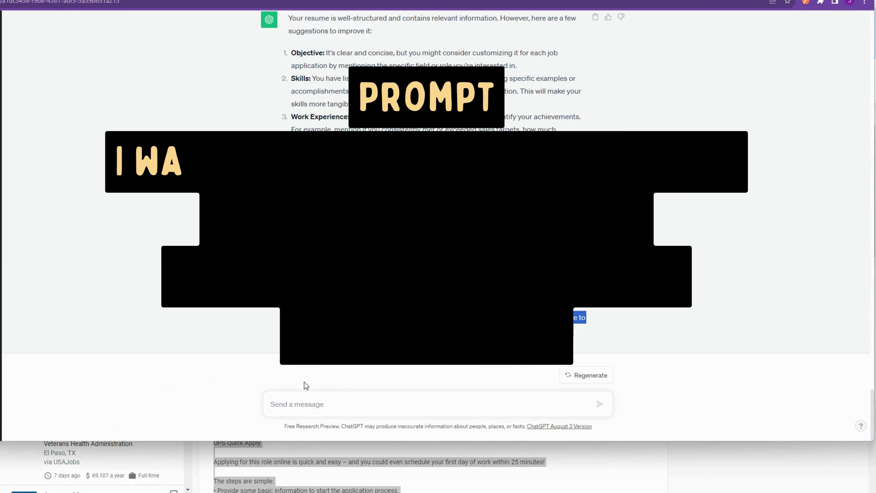
Send ChatGPT "i want to apply to this job. here is the job info. update my resume for me. use my information." followed by the copied UPS listing.
click(289, 408)
text(i)
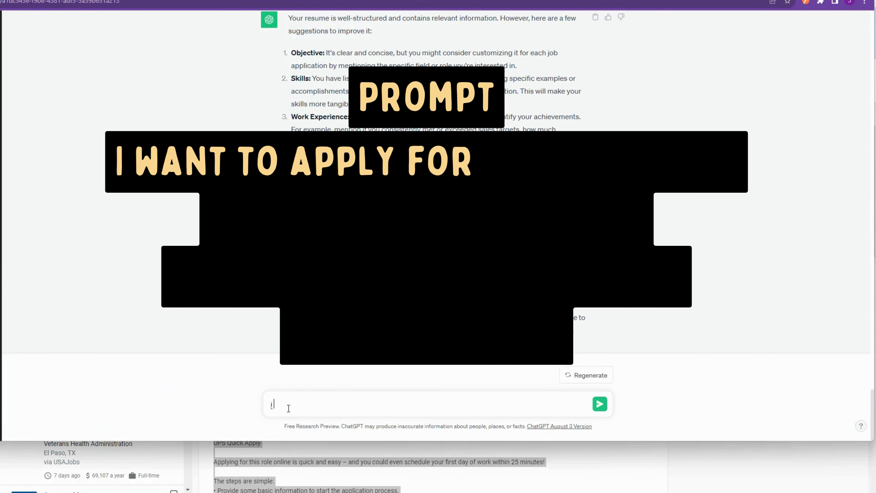
text( want to apply to this )
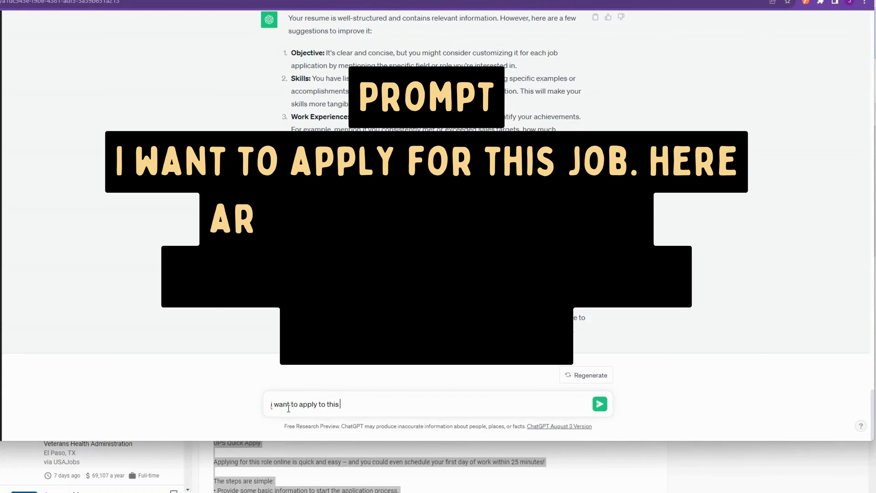
text(job. here is th)
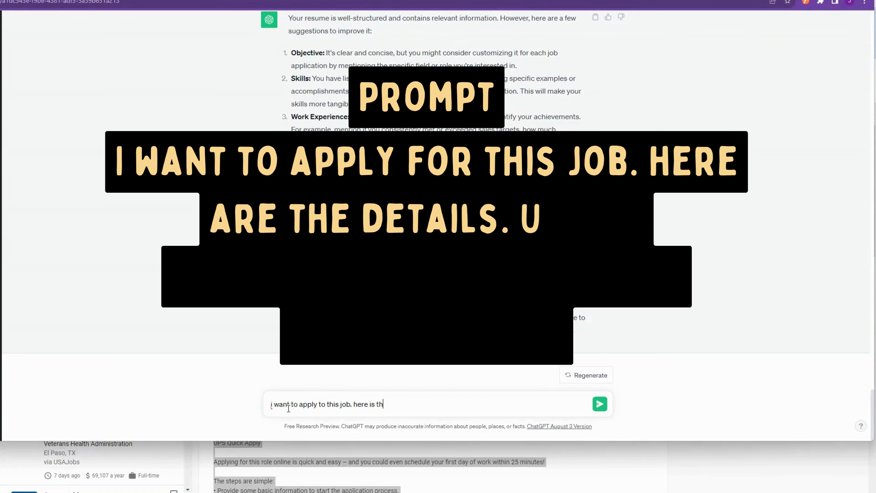
text(e job info. upd)
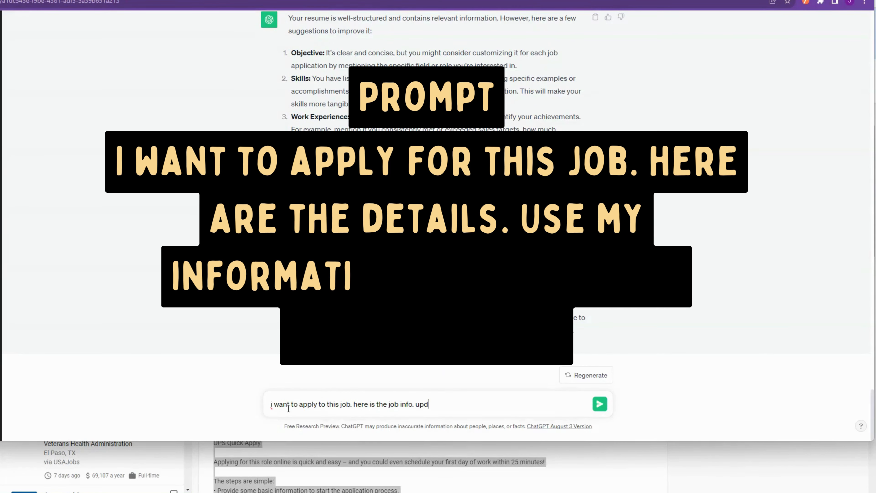
text(ate my resume for me)
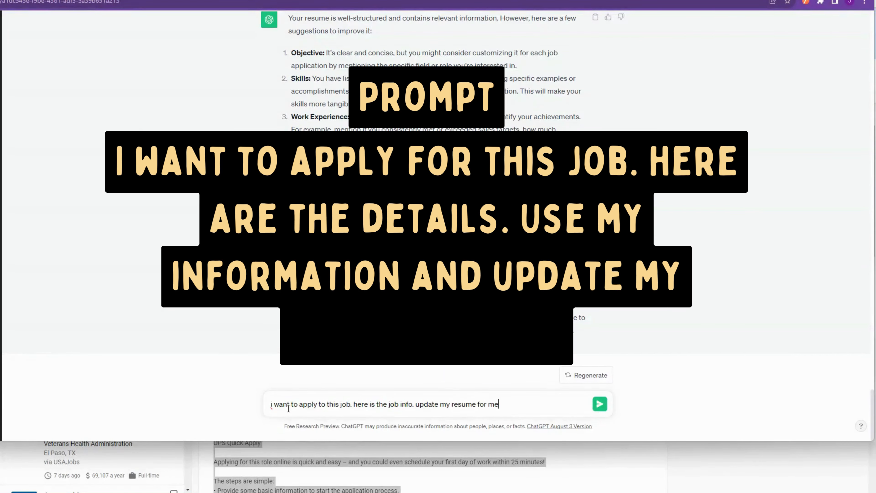
text(. use my infor)
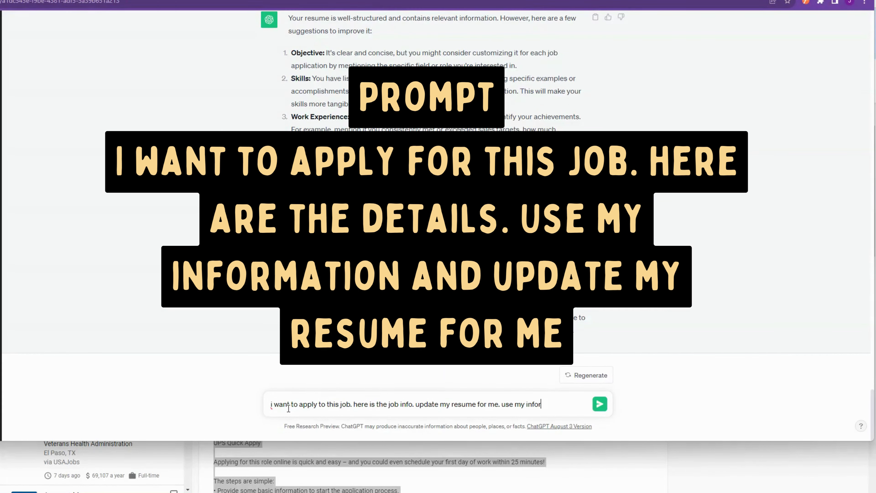
text(mation.)
key(ctrl+v)
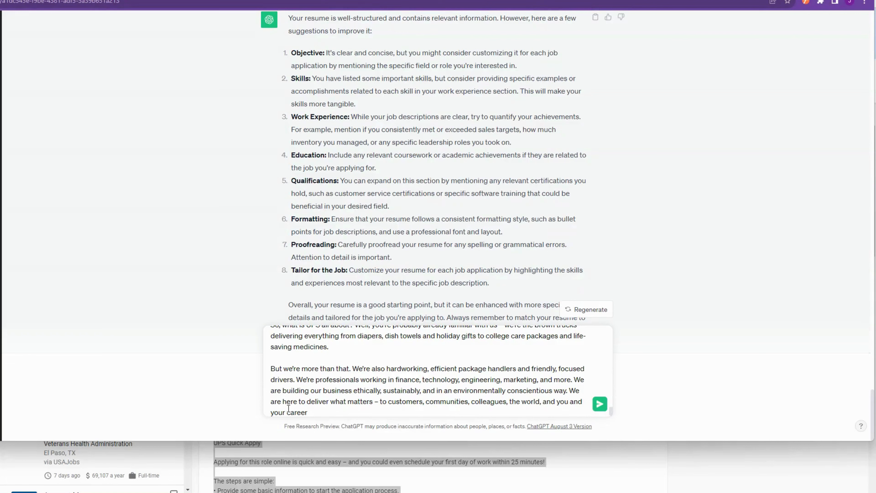
key(Return)
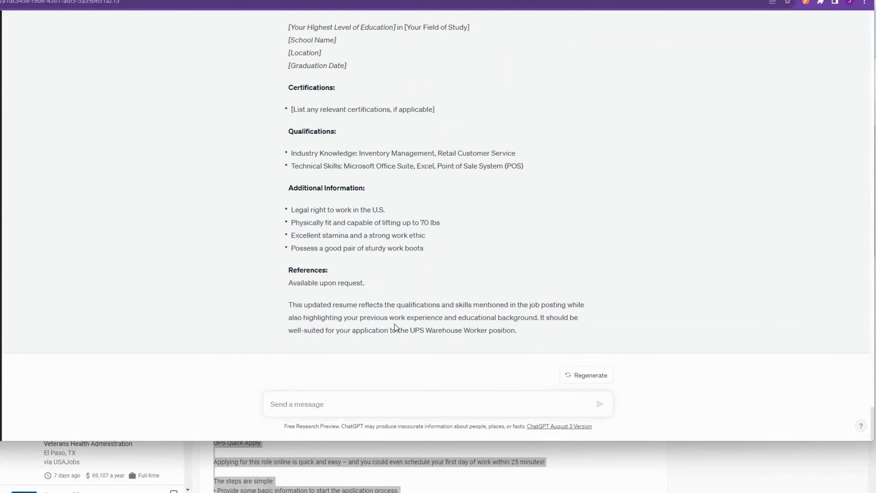
Review the revised resume from its closing sections up to the contact details, checking the rewritten Objective paragraph.
scroll(394, 325, up, 9)
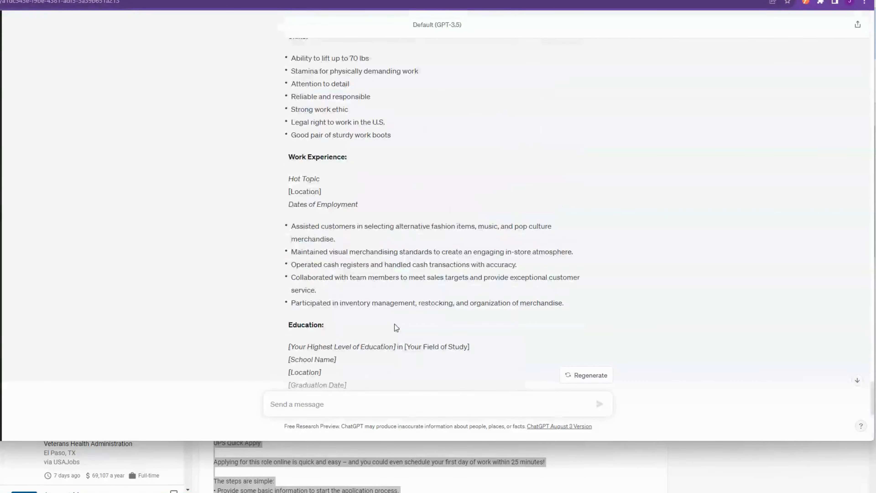
scroll(288, 229, up, 8)
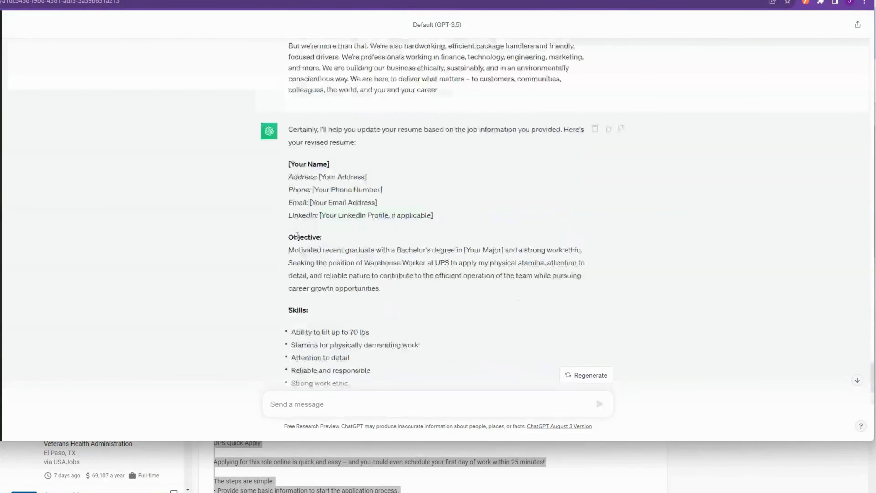
drag(286, 251, 482, 293)
click(482, 293)
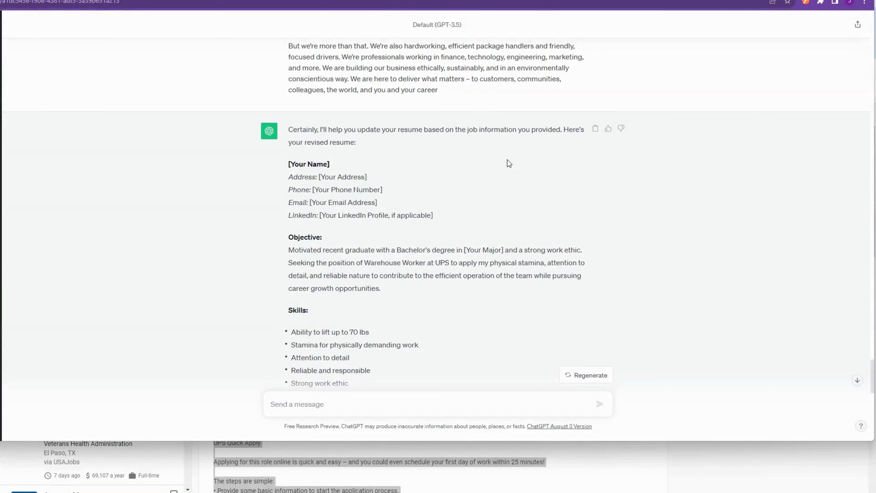
scroll(367, 248, down, 17)
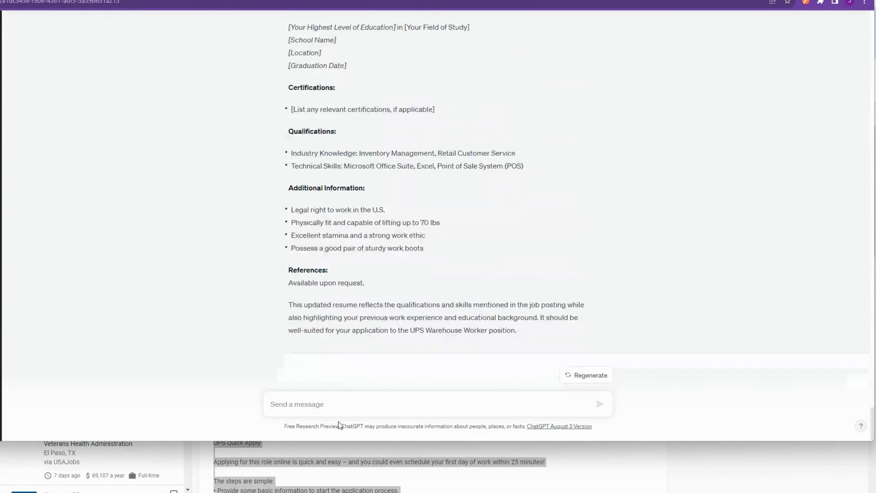
Send the prompt "write me a cover letter using my information to apply for the new job position at ups".
click(342, 403)
text(w)
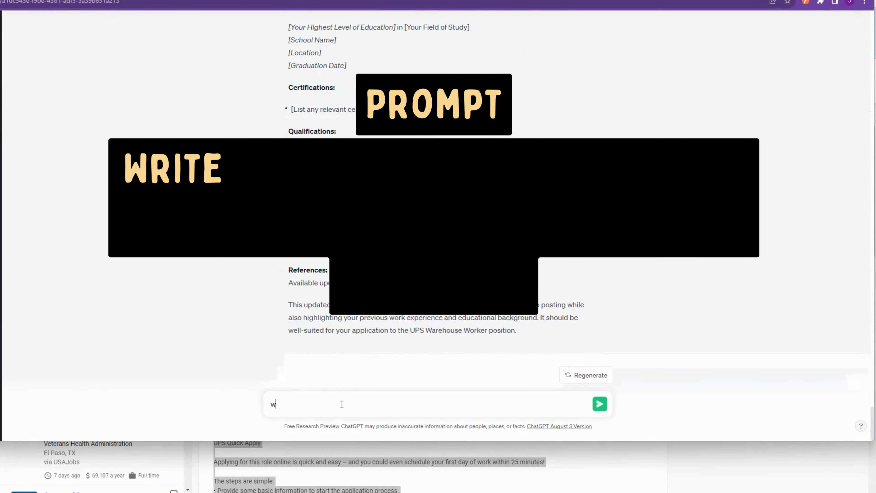
text(rite me a cover letter)
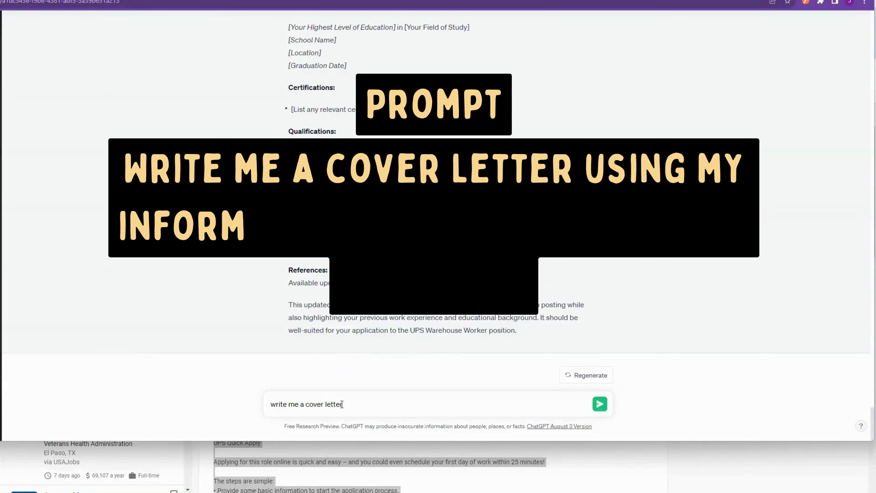
text( using my )
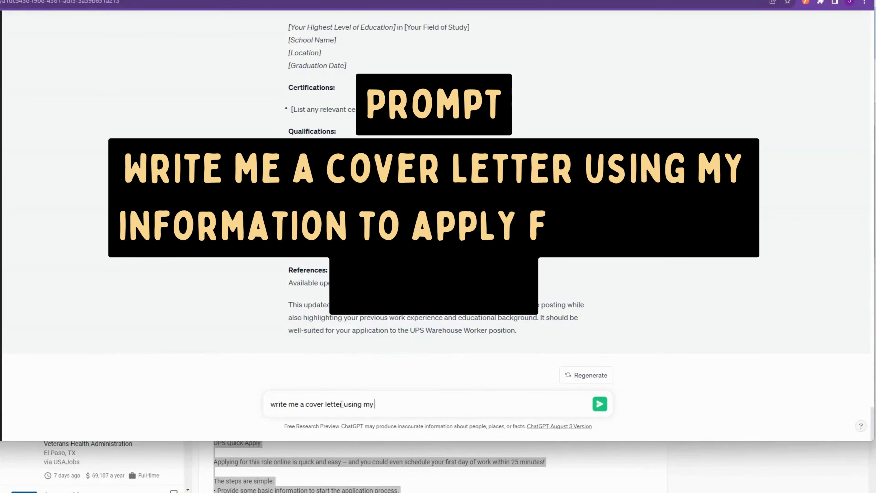
text(information to apply for the new job position at ups)
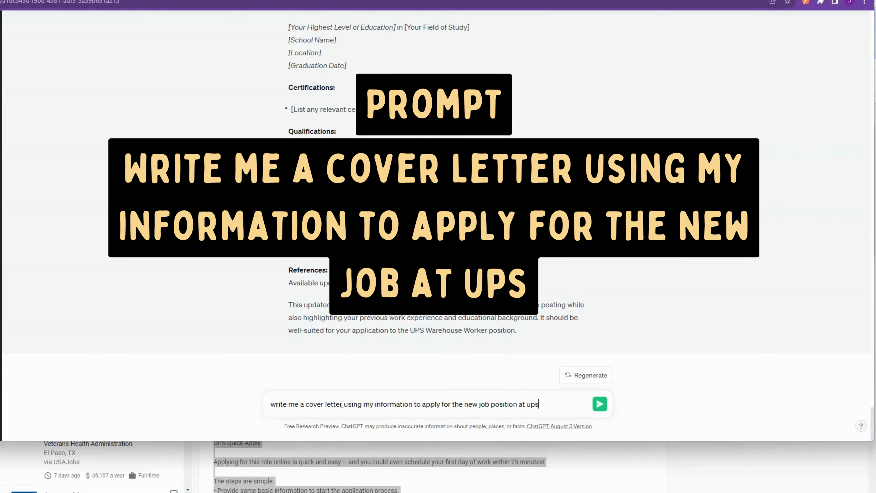
key(Return)
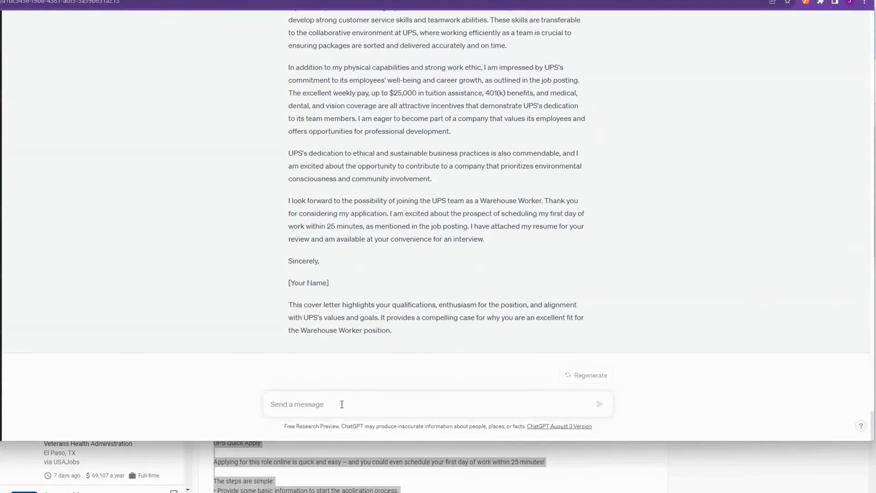
Copy the cover letter paragraph starting "In addition to my physical capabilities" and send it with the prompt "write me a better paragraph".
scroll(510, 228, up, 5)
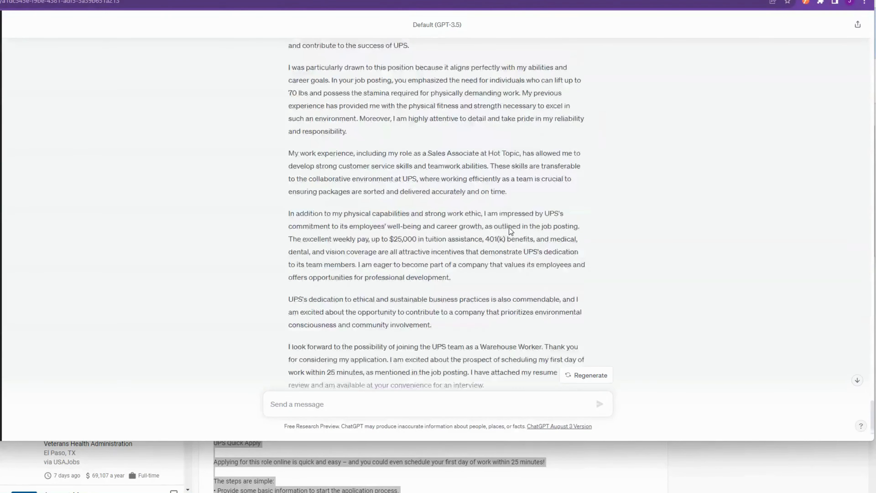
drag(282, 250, 470, 315)
click(355, 408)
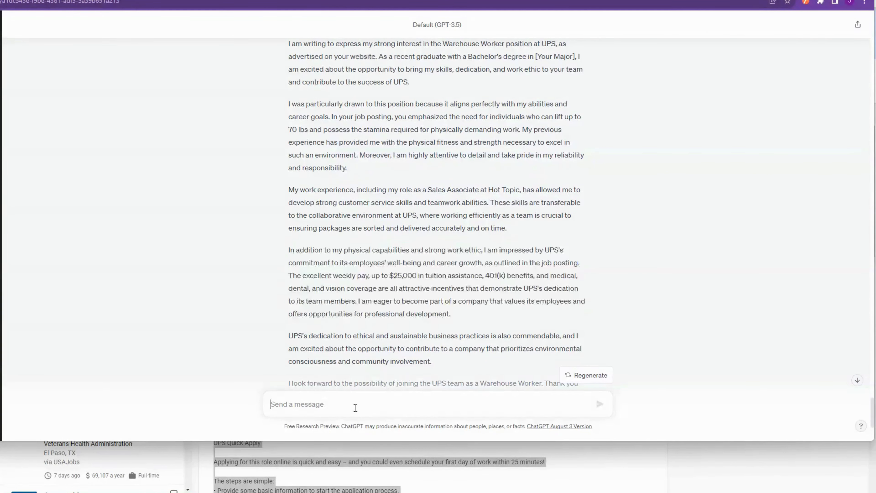
text(write me a )
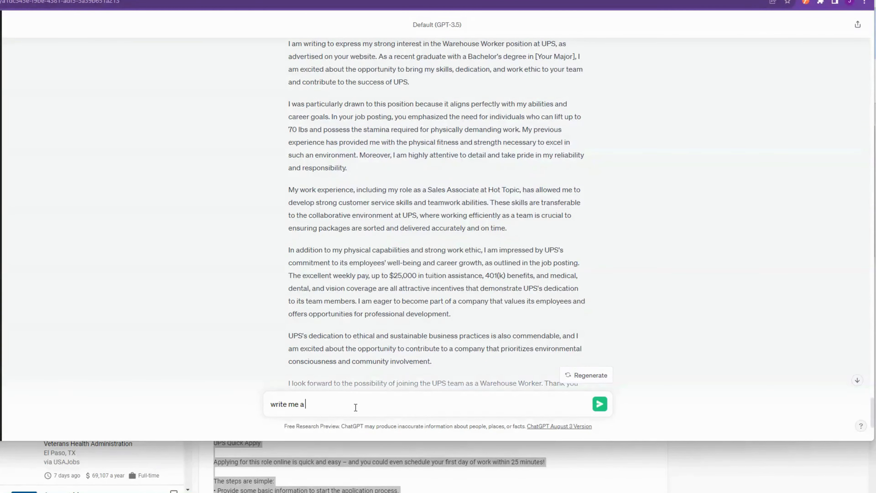
text(better paragraph)
key(ctrl+v)
key(Return)
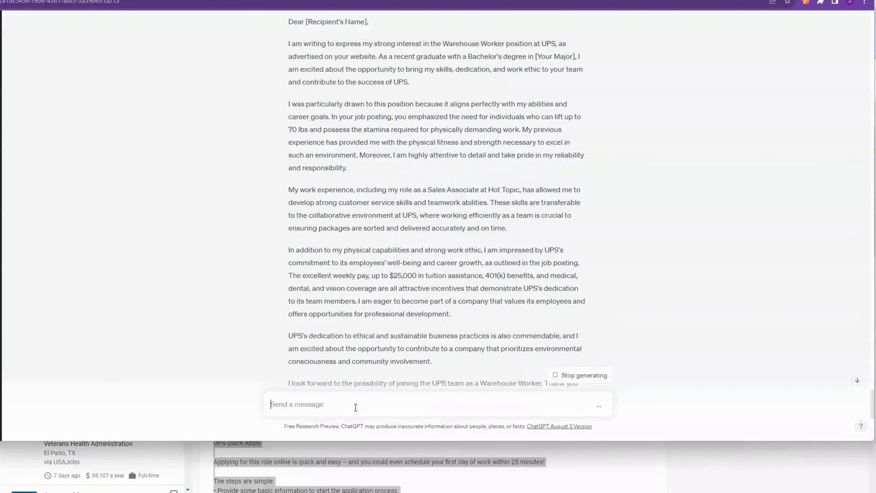